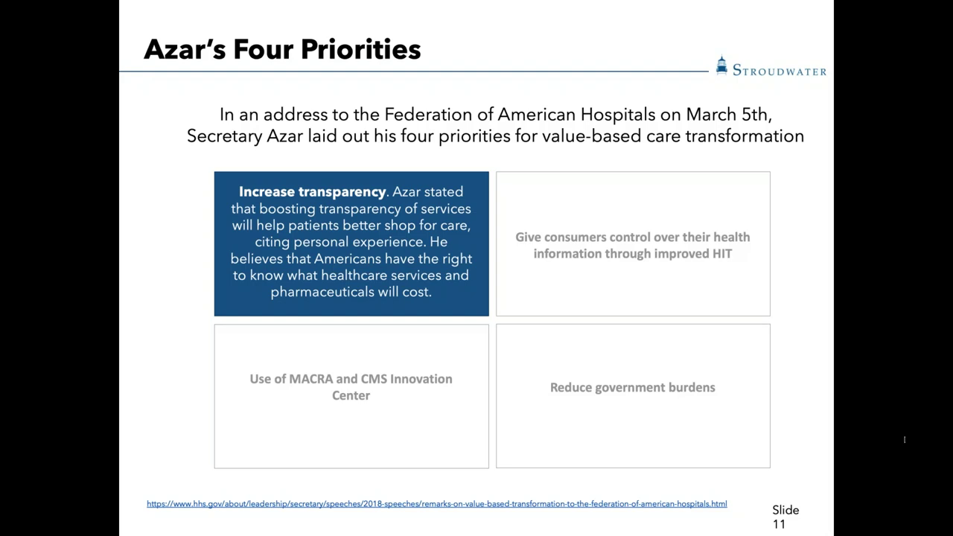
{"action": "key", "text": "Right"}
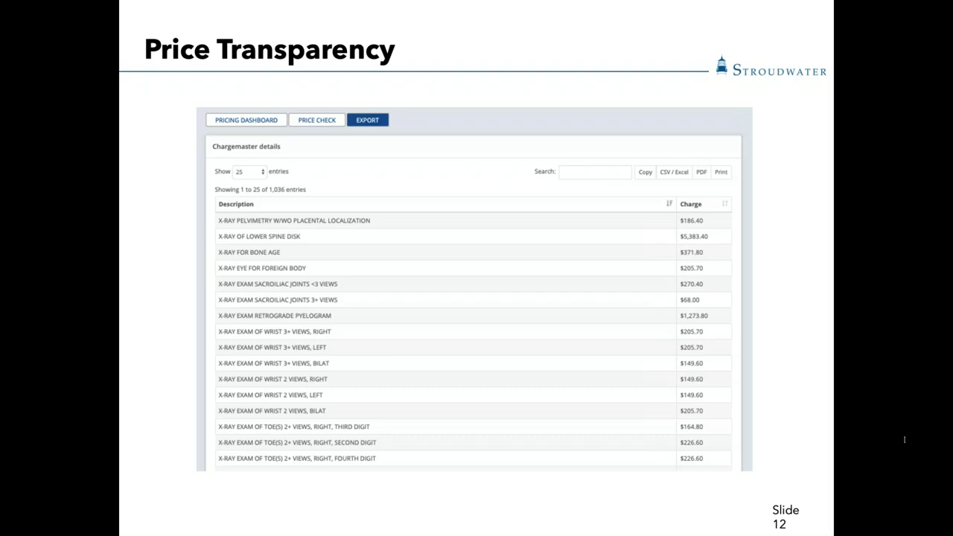
{"action": "key", "text": "Right"}
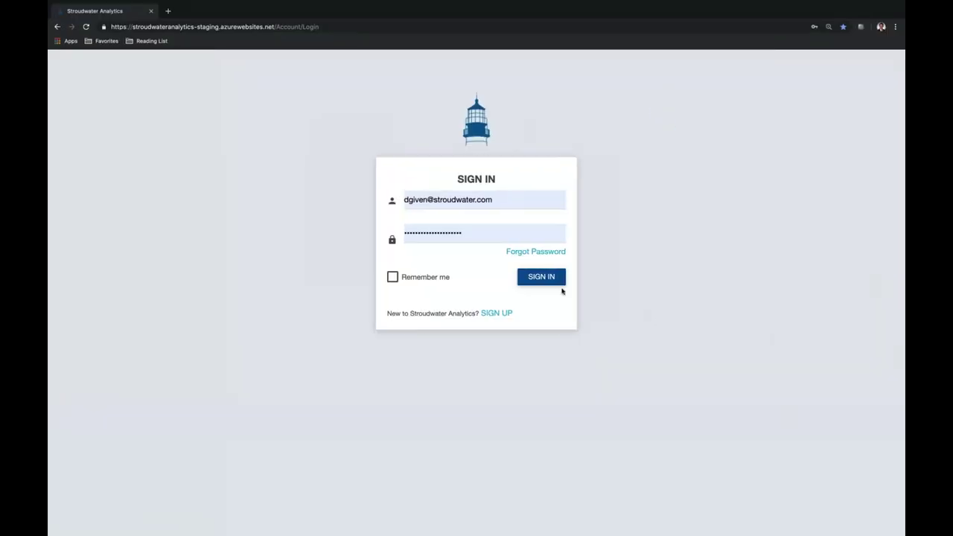
Sign in to Stroudwater Analytics with the prefilled account details and launch the Strategic Pricing Tool.
{"action": "left_click", "coordinate": [537, 282]}
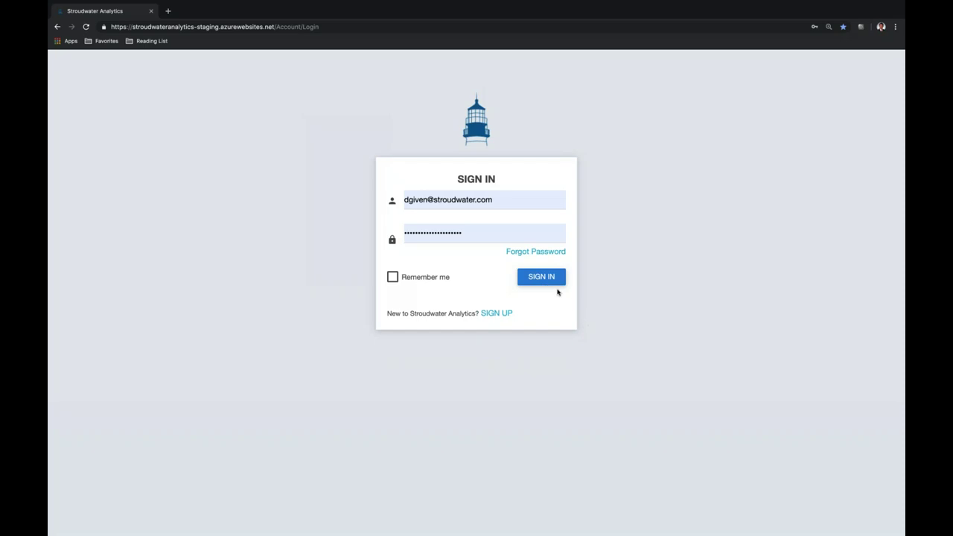
{"action": "left_click", "coordinate": [555, 280]}
{"action": "mouse_move", "coordinate": [628, 2]}
{"action": "left_click", "coordinate": [542, 279]}
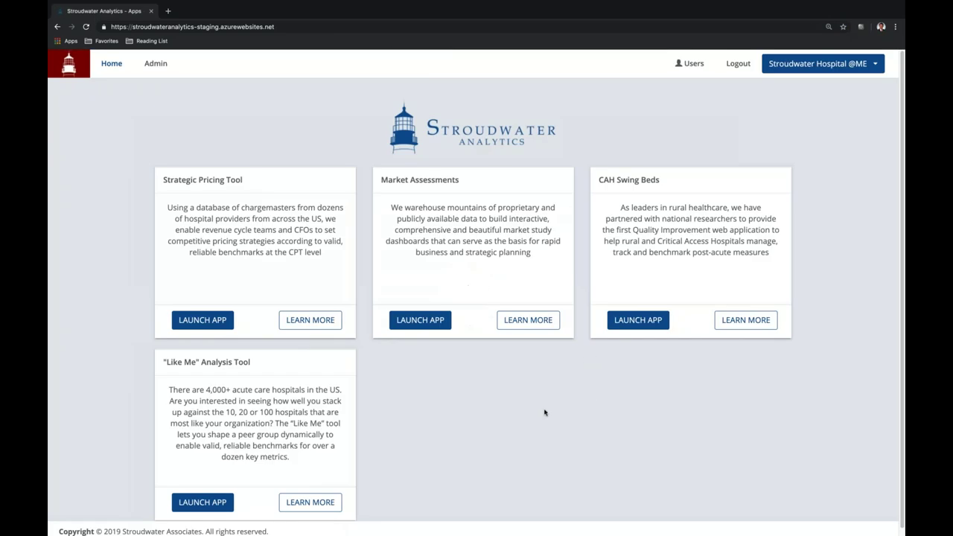
{"action": "left_click", "coordinate": [210, 321]}
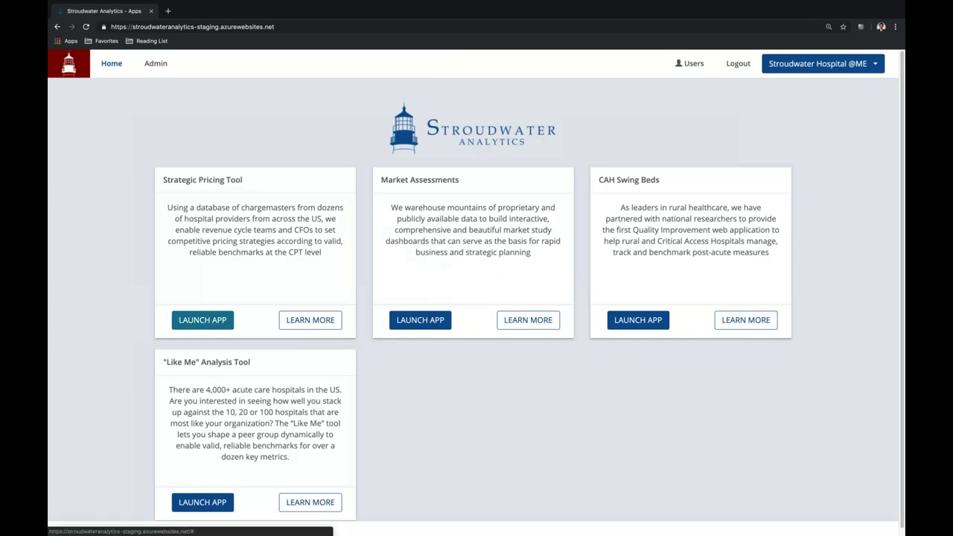
{"action": "left_click", "coordinate": [702, 228]}
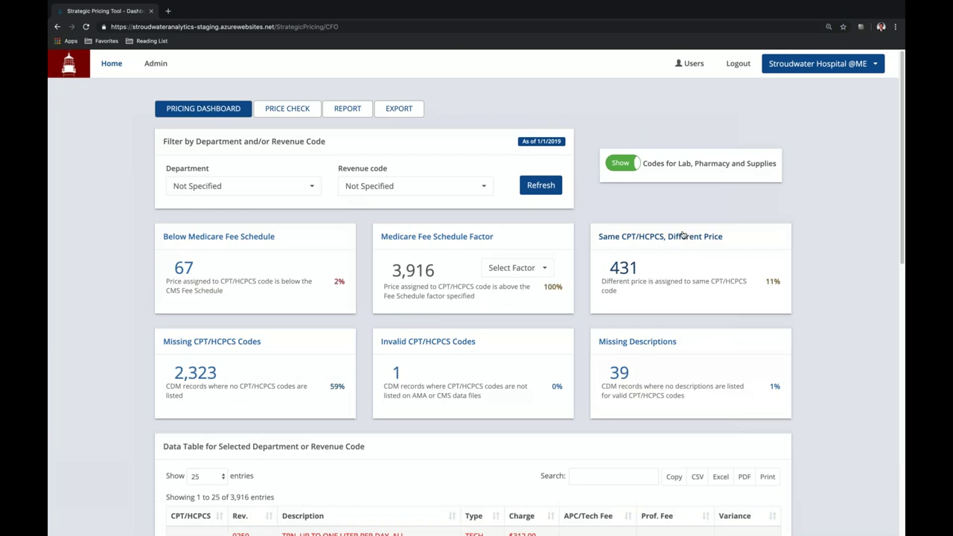
Hide the codes for lab, pharmacy and supplies and filter the pricing dashboard to the Emergency Room department.
{"action": "left_click", "coordinate": [633, 159]}
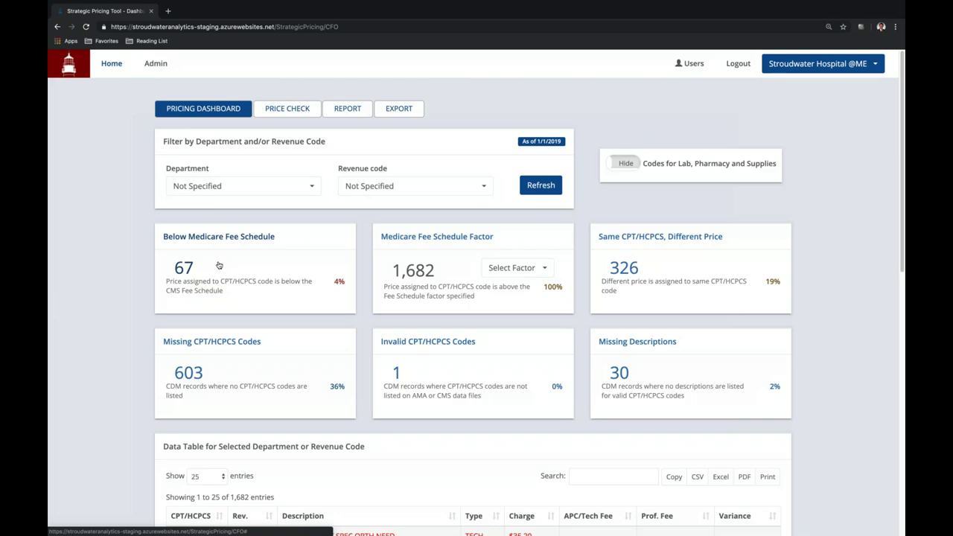
{"action": "left_click", "coordinate": [510, 274]}
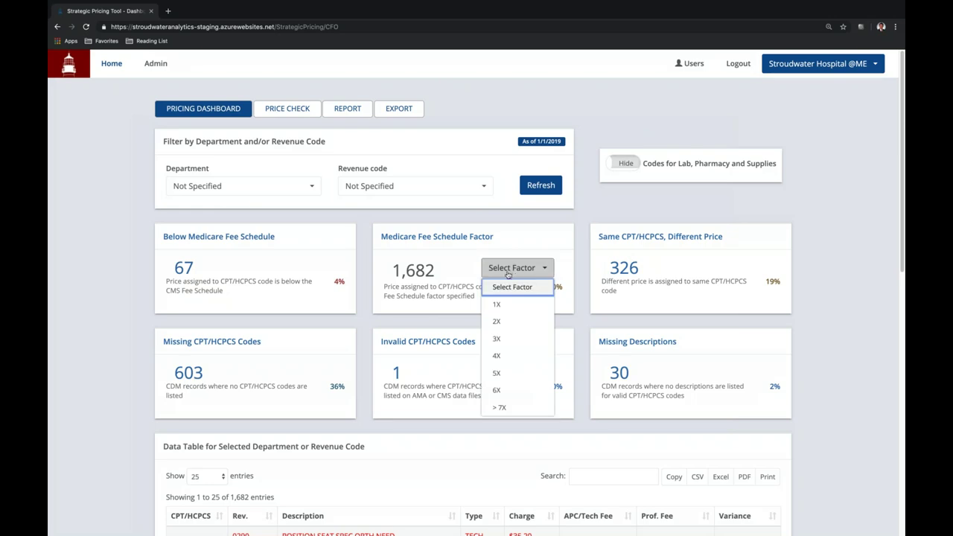
{"action": "left_click", "coordinate": [252, 195]}
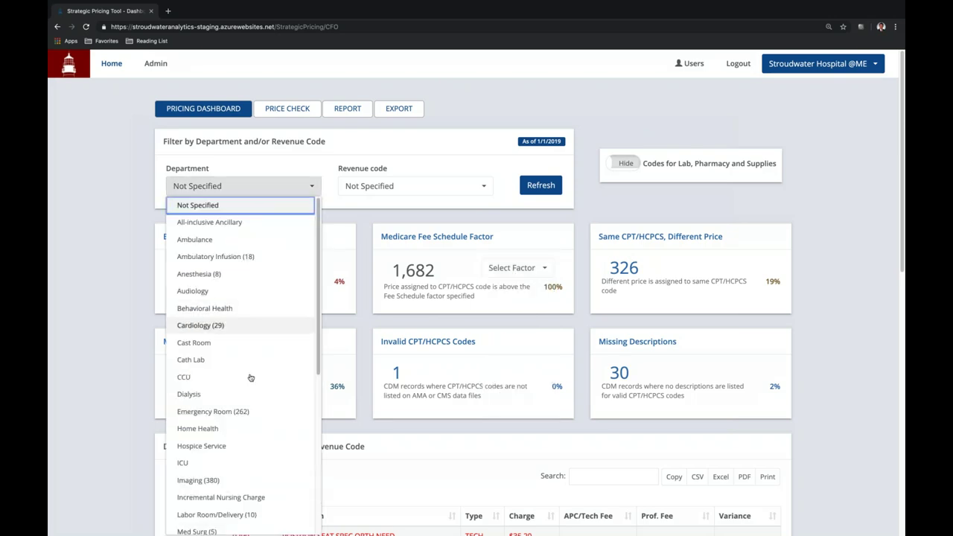
{"action": "left_click", "coordinate": [249, 414]}
Compare the Emergency Room prices at Medicare fee schedule factors of 2X and 4X, ending with the factor at 2X.
{"action": "left_click", "coordinate": [523, 269]}
{"action": "left_click", "coordinate": [525, 322]}
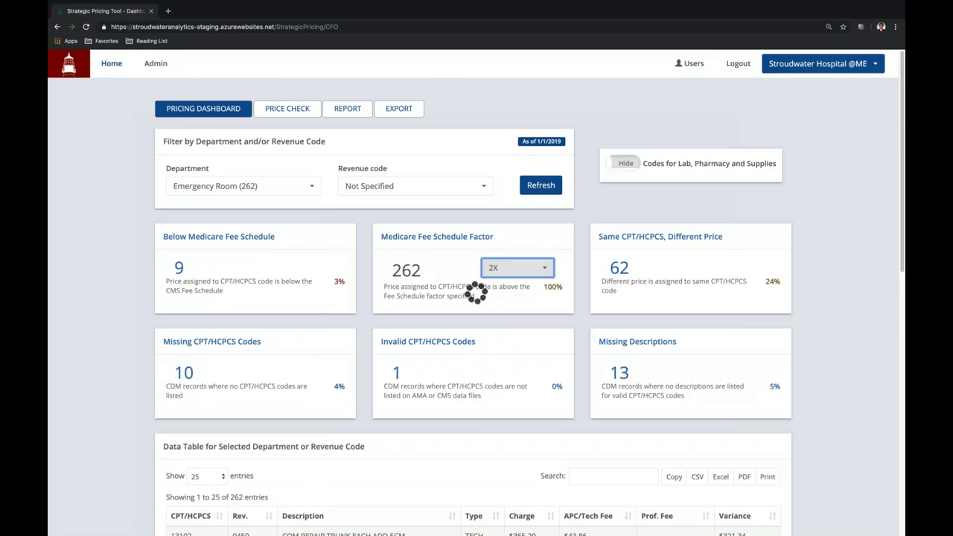
{"action": "left_click", "coordinate": [514, 269]}
{"action": "left_click", "coordinate": [511, 358]}
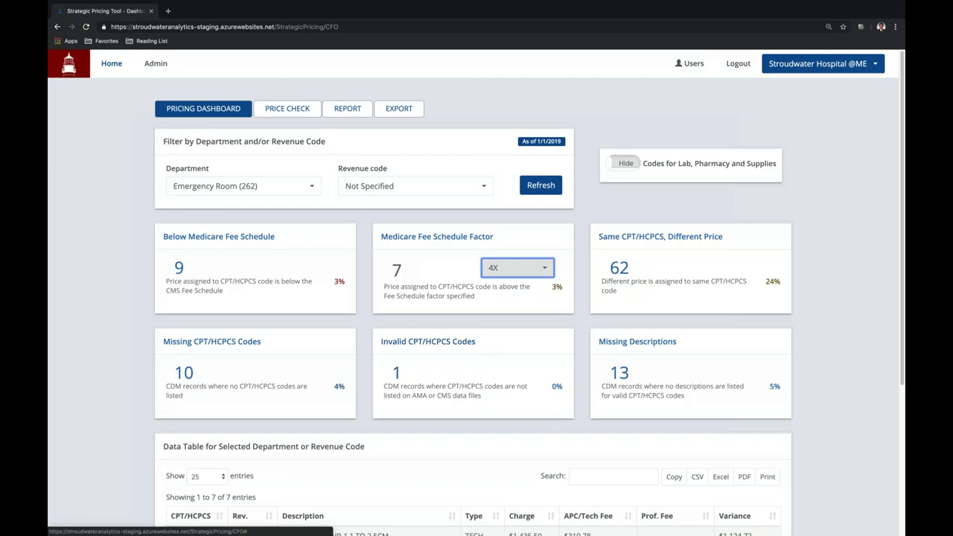
{"action": "left_click", "coordinate": [507, 275]}
{"action": "left_click", "coordinate": [510, 322]}
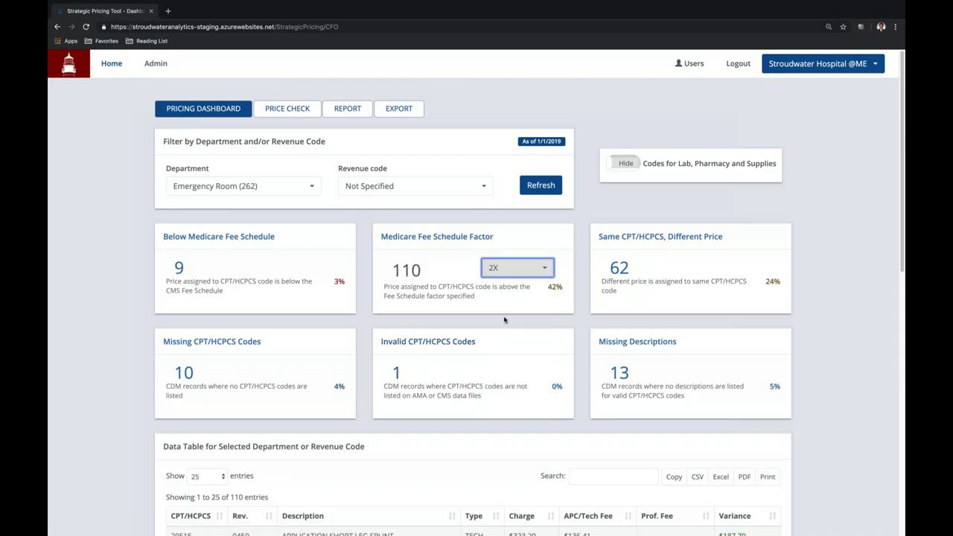
List the Emergency Room records where the same CPT/HCPCS code has different prices and look over the data table.
{"action": "left_click", "coordinate": [653, 240]}
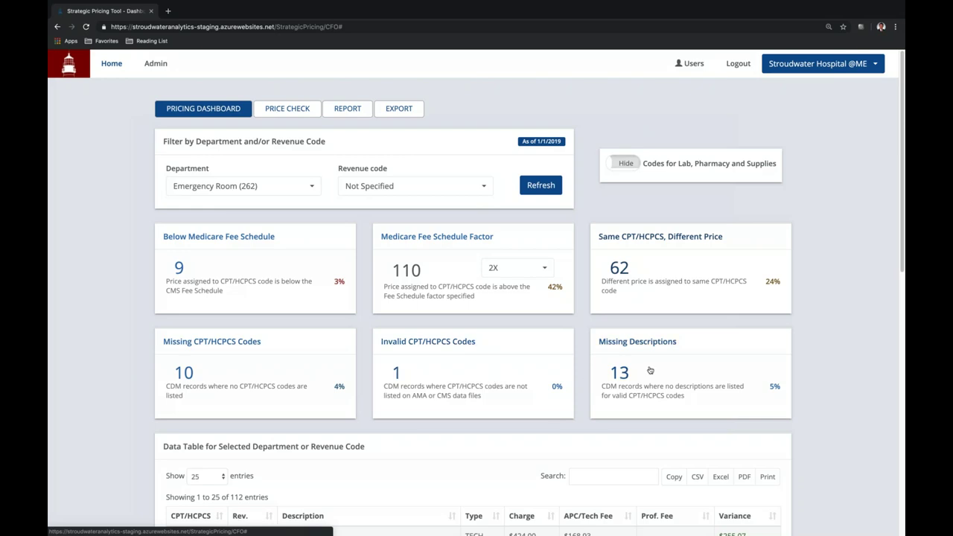
{"action": "scroll", "coordinate": [650, 370], "scroll_direction": "down", "scroll_amount": 1}
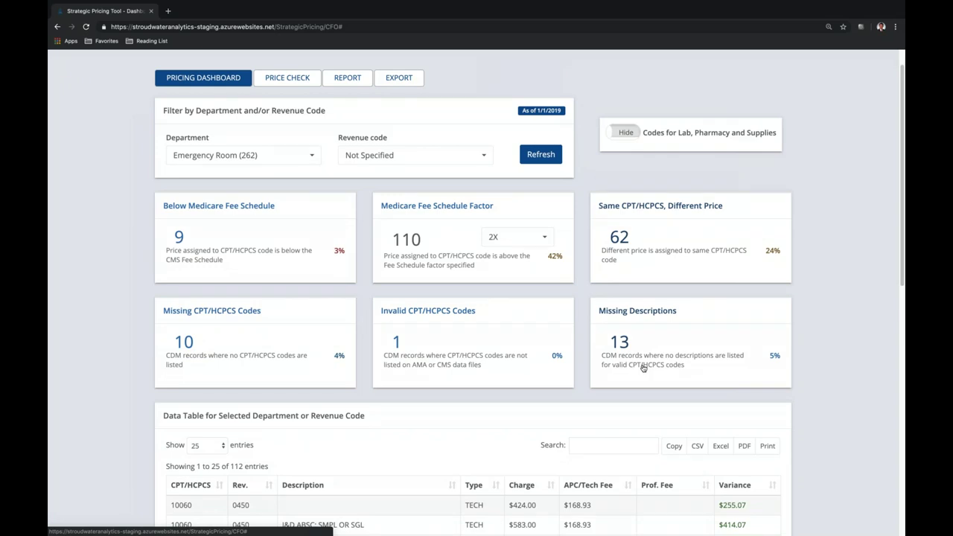
{"action": "scroll", "coordinate": [632, 367], "scroll_direction": "up", "scroll_amount": 2}
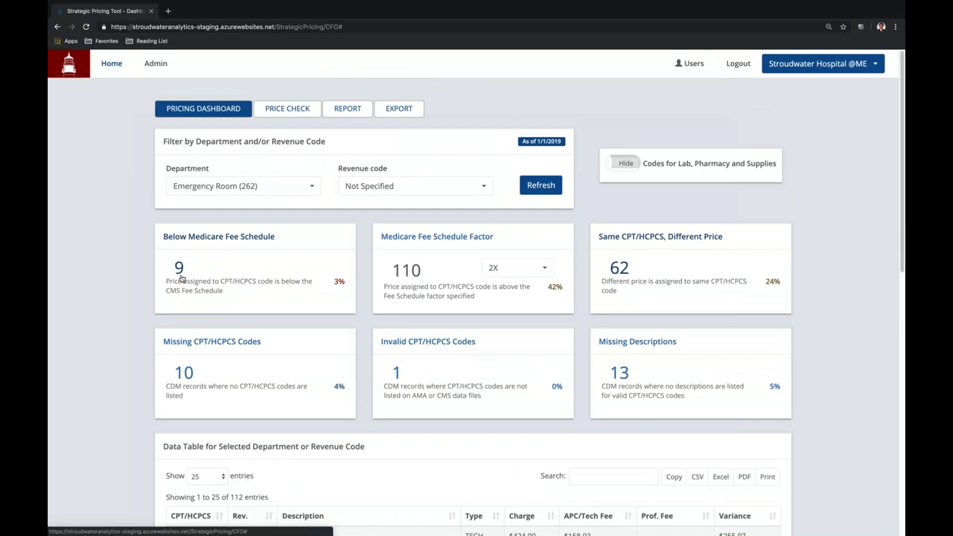
Run a price check for CPT/HCPCS code 99282.
{"action": "left_click", "coordinate": [292, 112]}
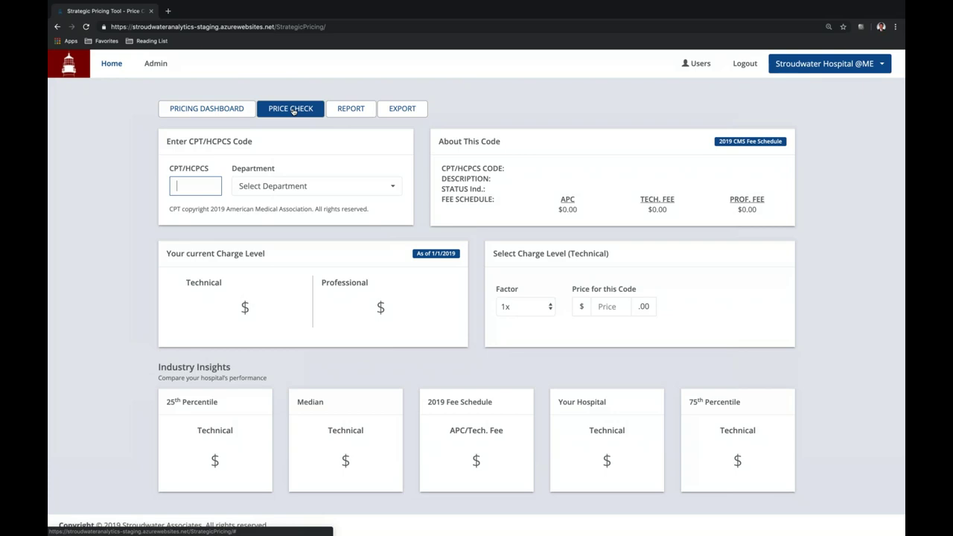
{"action": "type", "text": "99282"}
{"action": "left_click", "coordinate": [83, 175]}
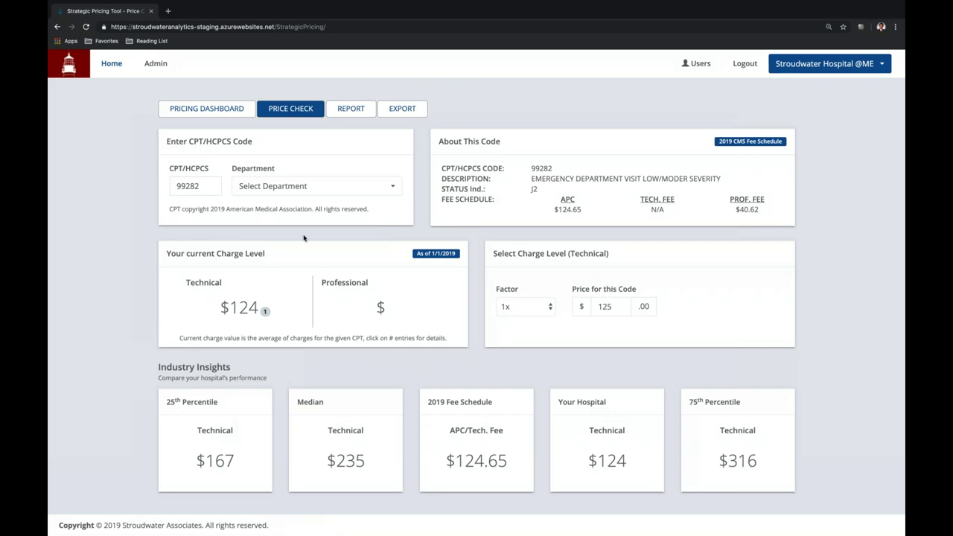
View the detailed entries behind the current technical charge, and set the technical charge level factor to 3x.
{"action": "left_click", "coordinate": [265, 313]}
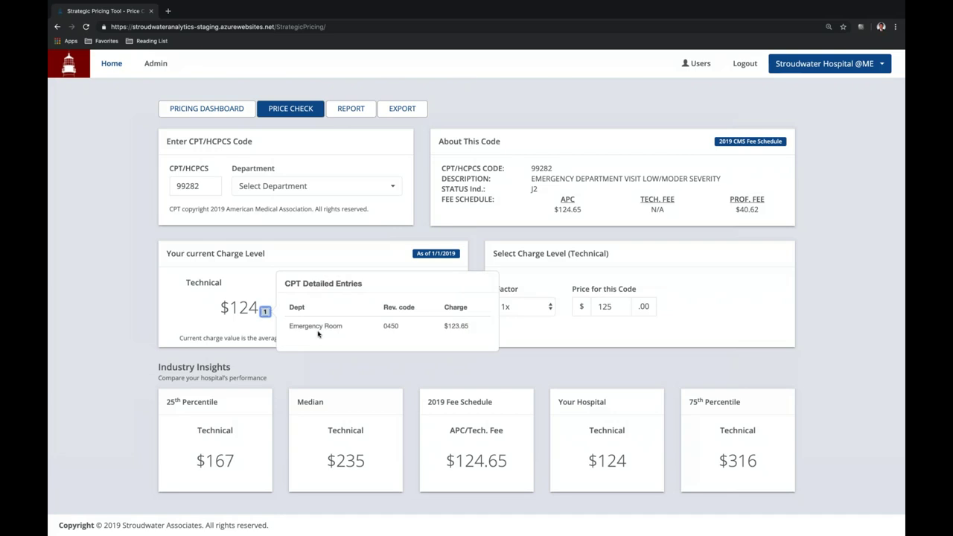
{"action": "left_click", "coordinate": [364, 260]}
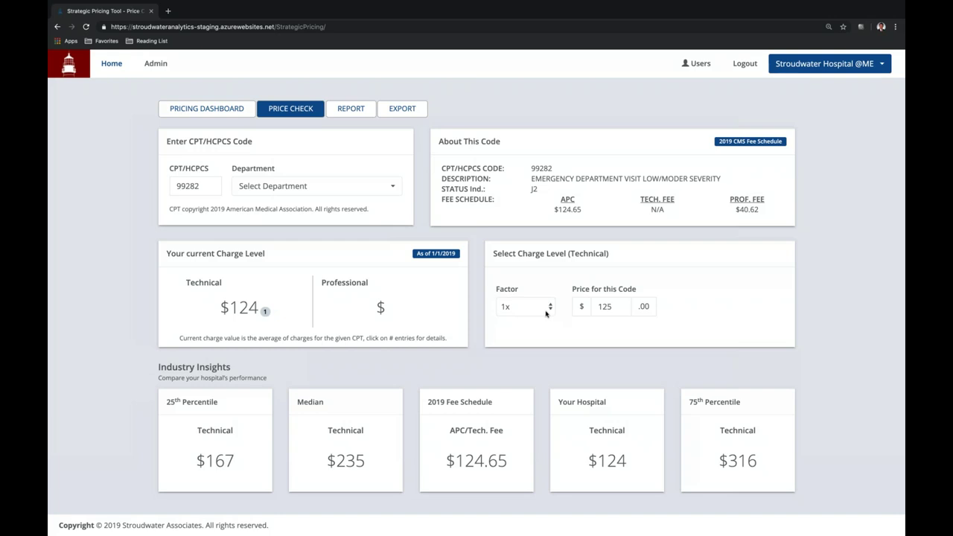
{"action": "left_click", "coordinate": [547, 311]}
{"action": "left_click", "coordinate": [540, 327]}
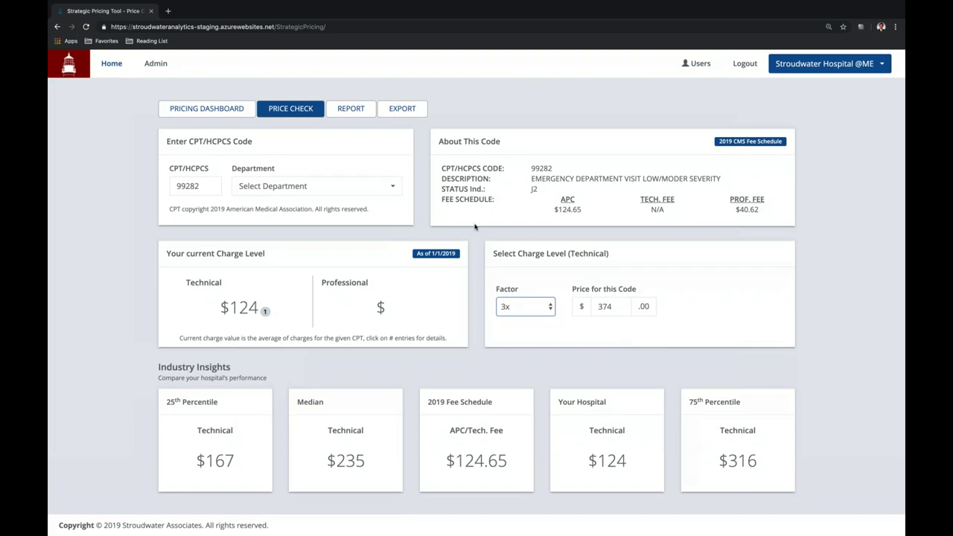
Open the chargemaster details export and sort the entries by charge in ascending order.
{"action": "left_click", "coordinate": [403, 112]}
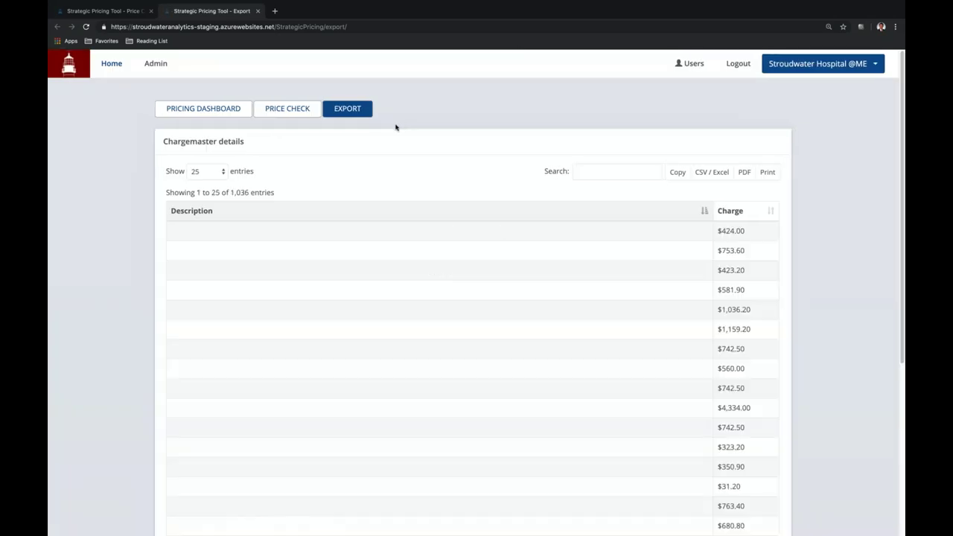
{"action": "left_click", "coordinate": [739, 214]}
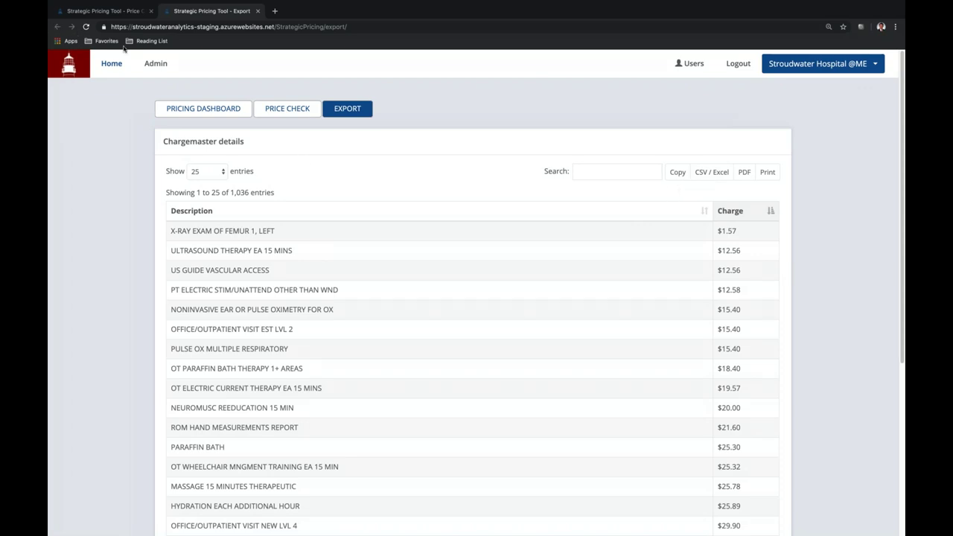
{"action": "left_click", "coordinate": [102, 12]}
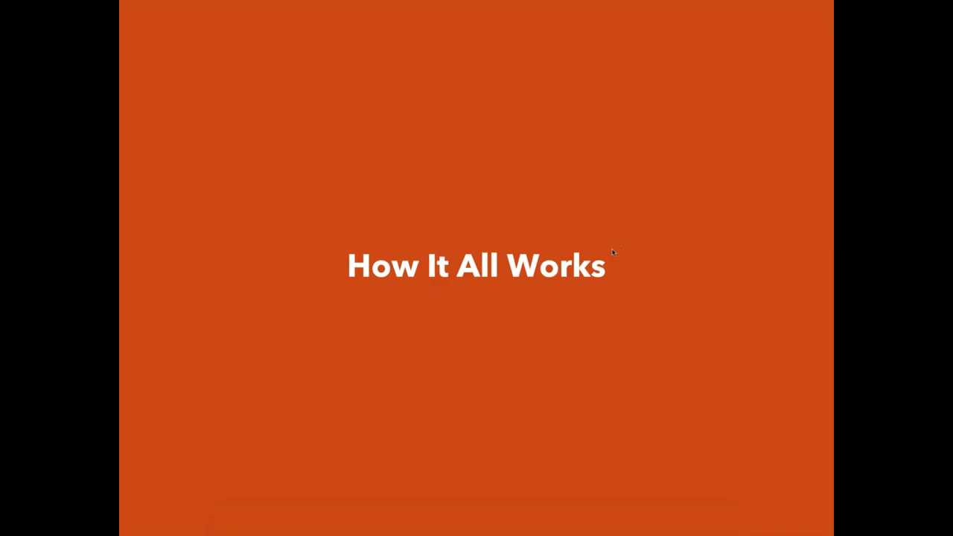
{"action": "key", "text": "Right"}
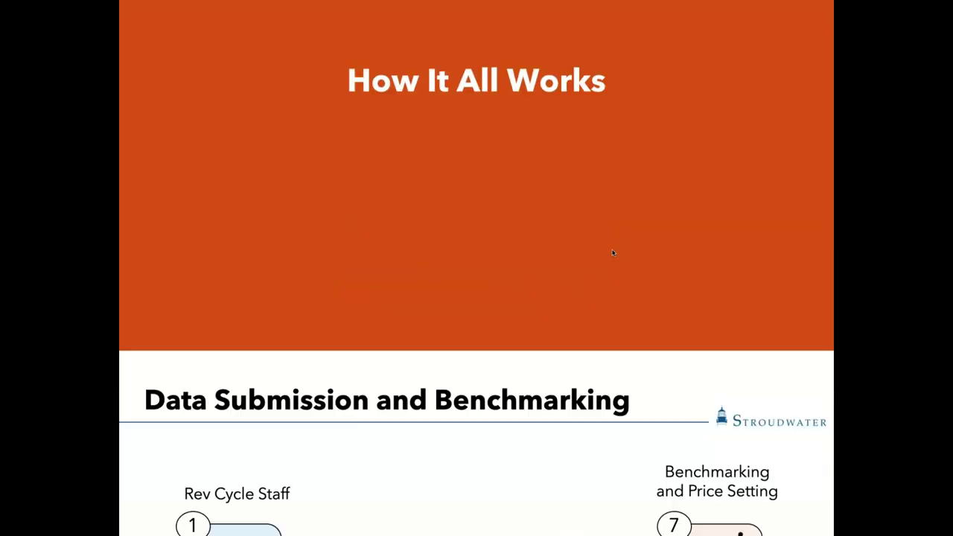